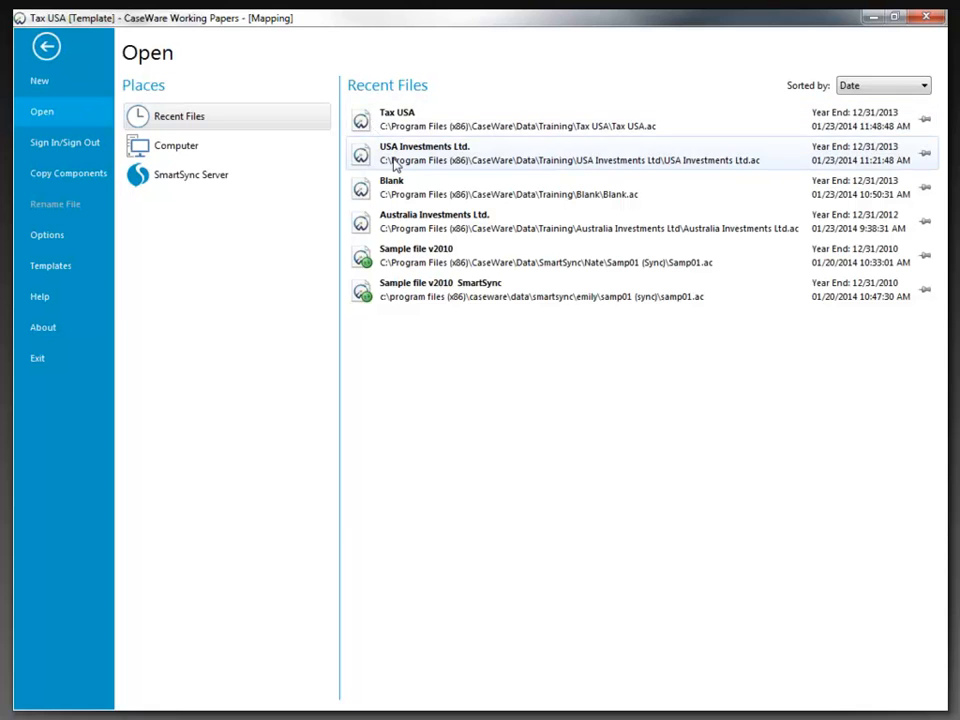
Step: Open the compressed client file usa investments ltd.ac_ from the Training\USA Investments Ltd folder and dismiss the Tax Conversion notice
left_click(394, 165)
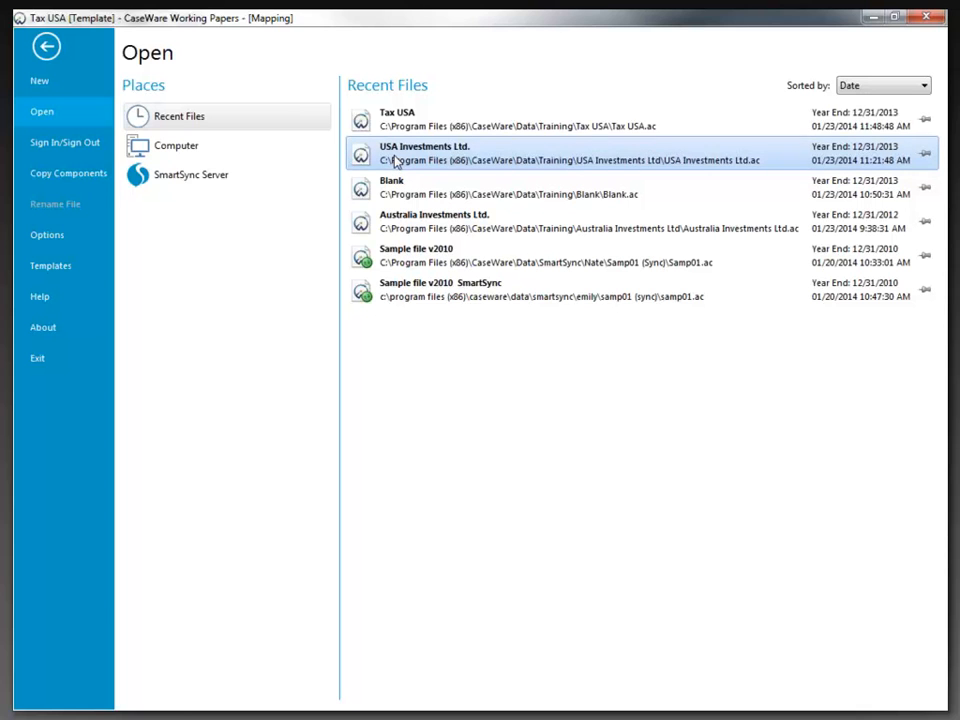
left_click(168, 150)
left_click(376, 283)
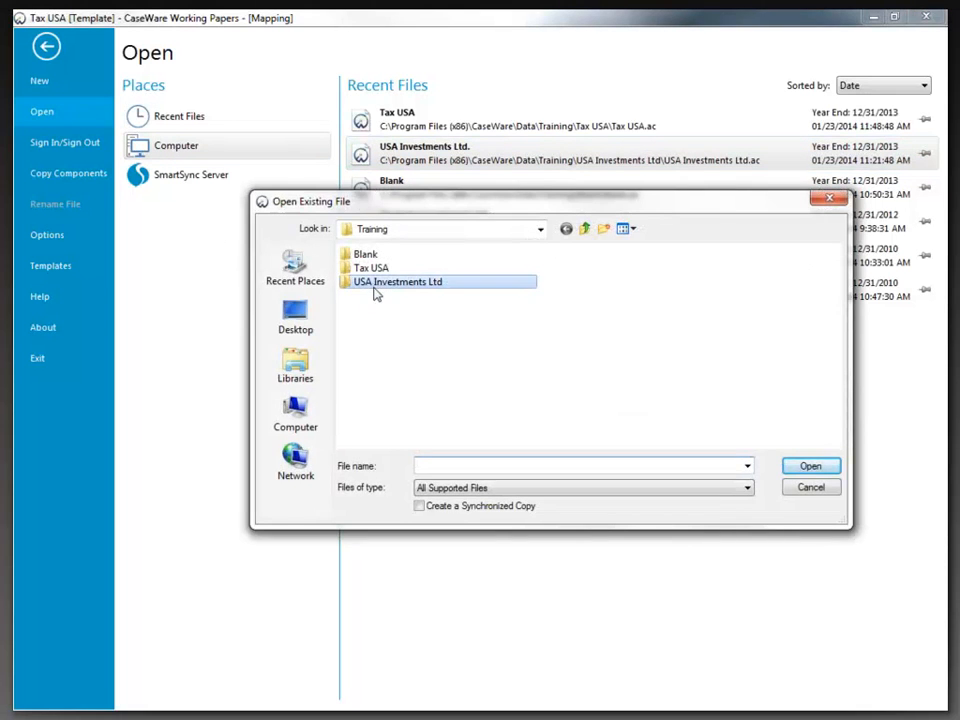
left_click(800, 467)
left_click(359, 278)
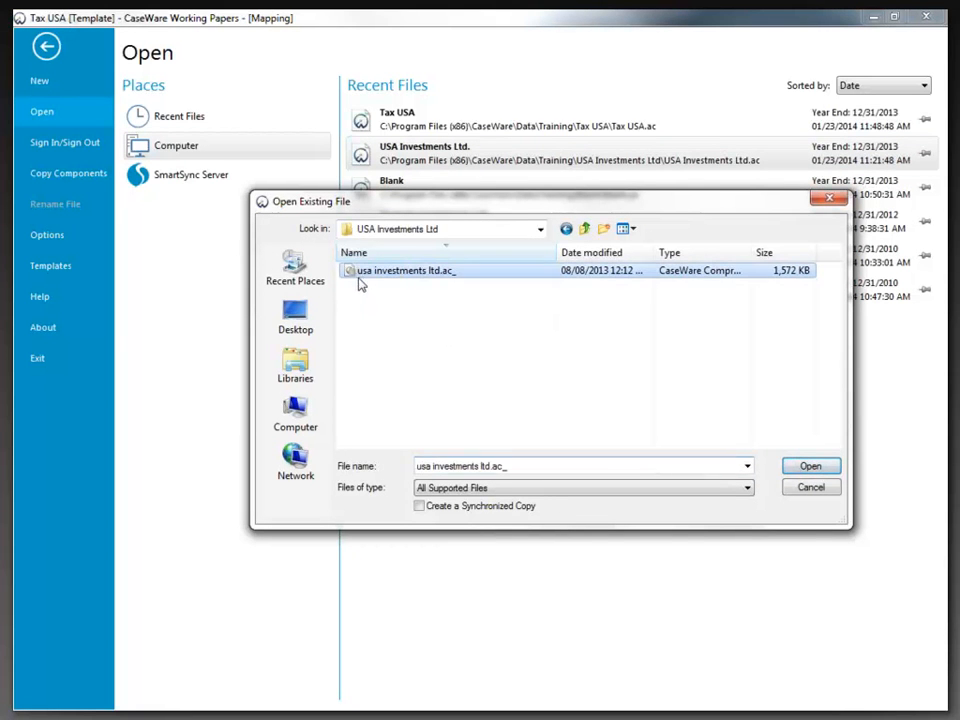
left_click(806, 467)
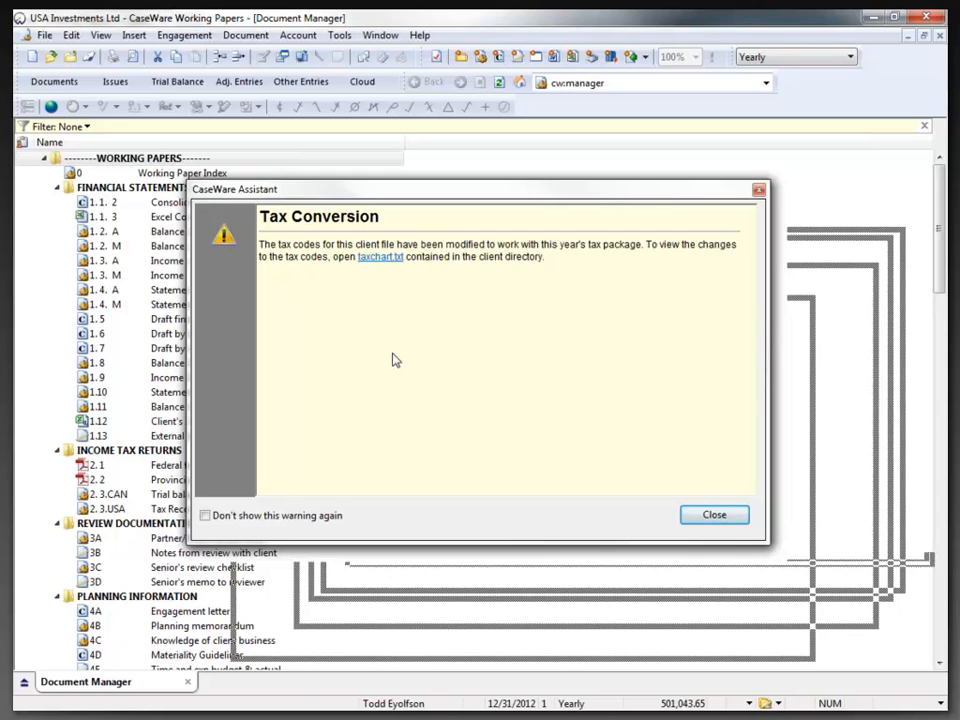
left_click(726, 518)
Step: Add a document link to taxchart.txt directly after the Working Paper Index, using taxchart.txt as its name
left_click(183, 176)
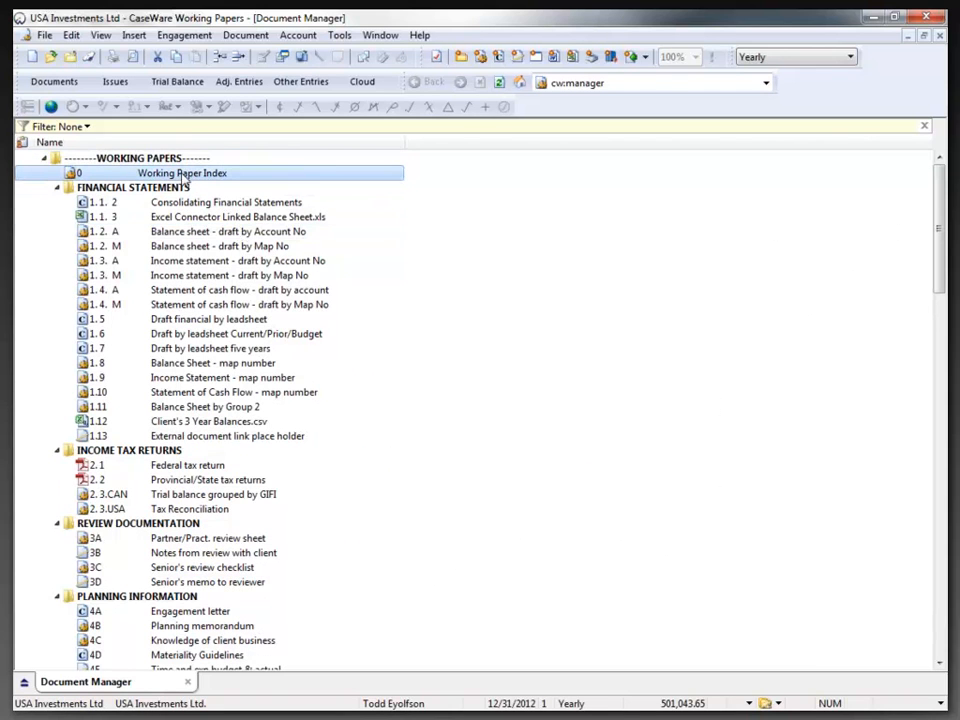
left_click(536, 60)
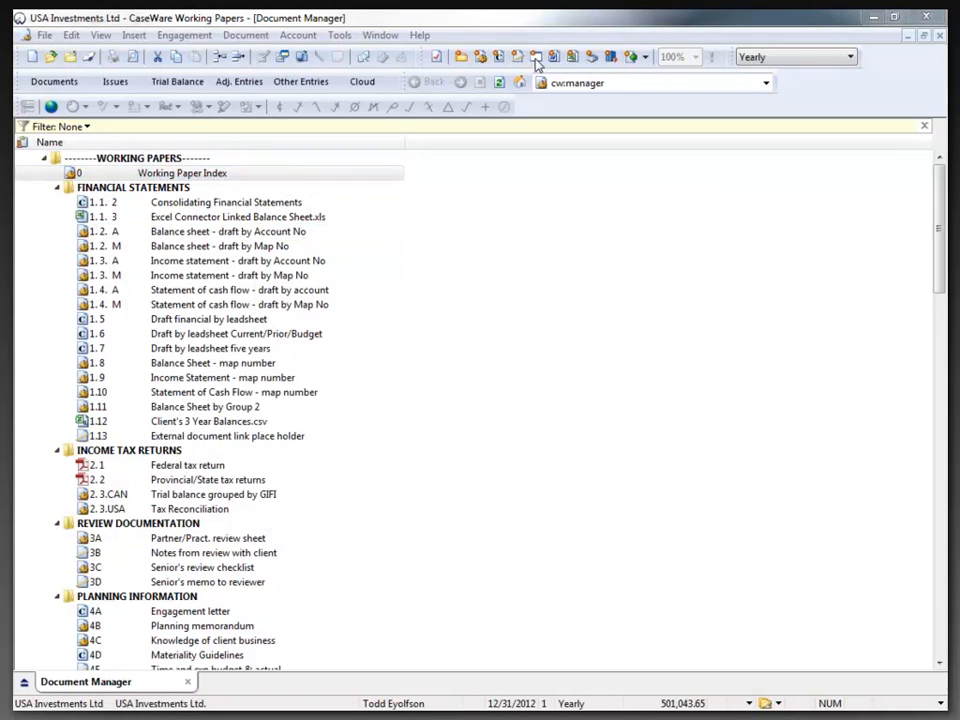
left_click(649, 317)
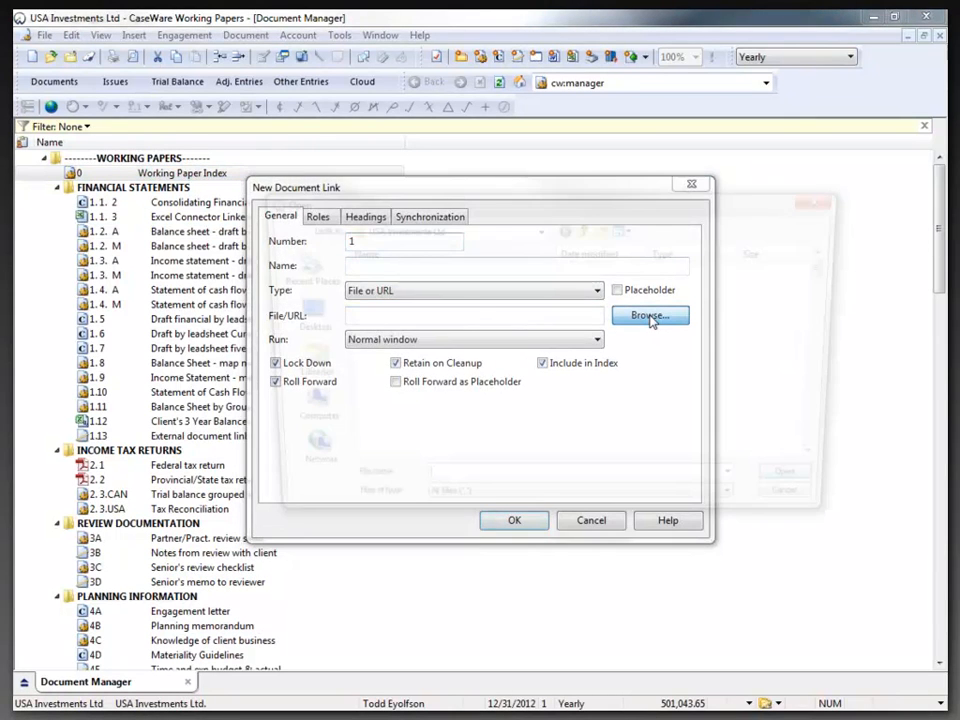
left_click(417, 410)
key("t")
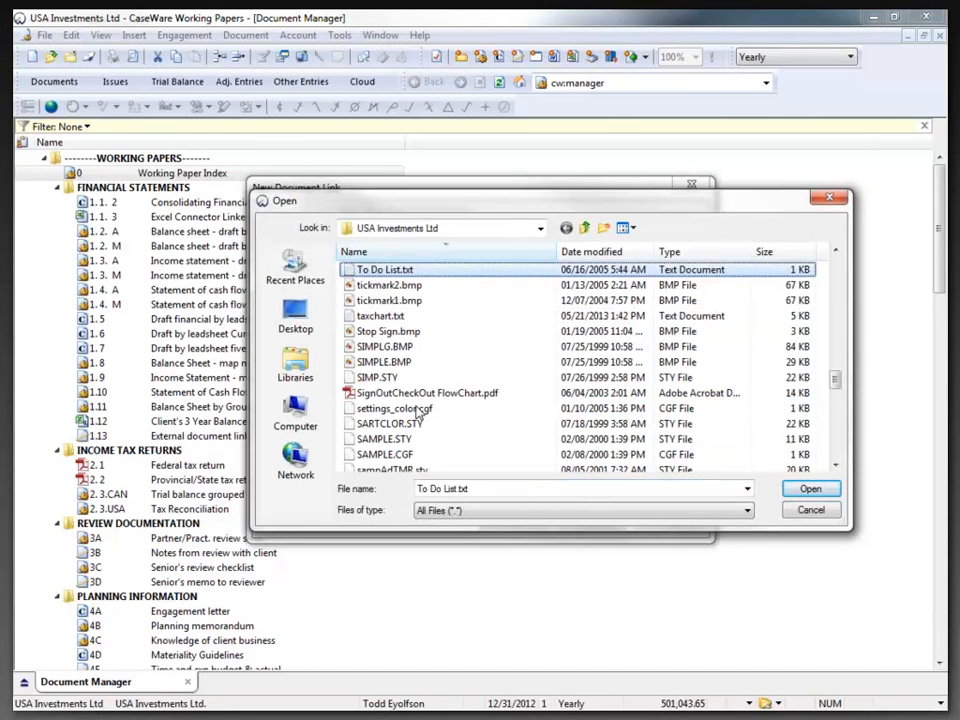
left_click(372, 315)
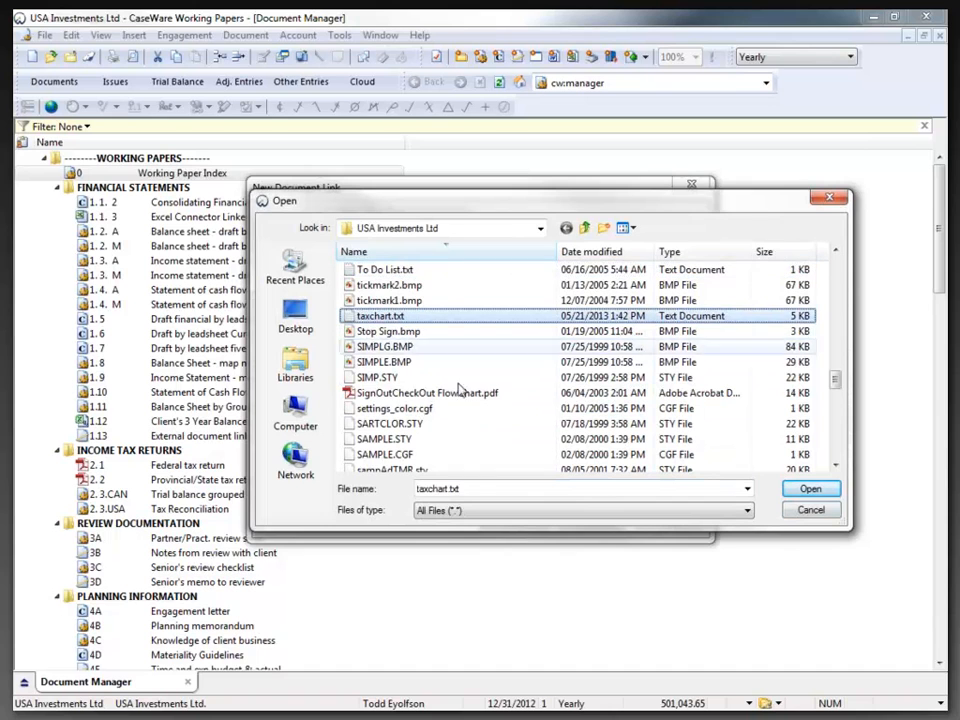
left_click(806, 489)
key("ctrl+c")
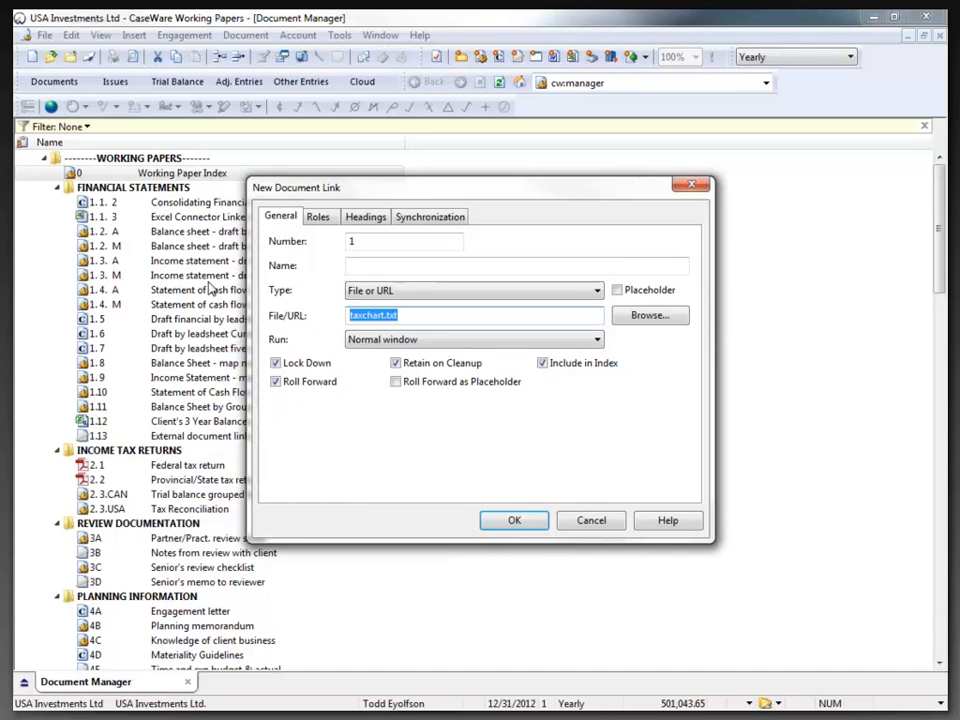
left_click(356, 265)
key("ctrl+v")
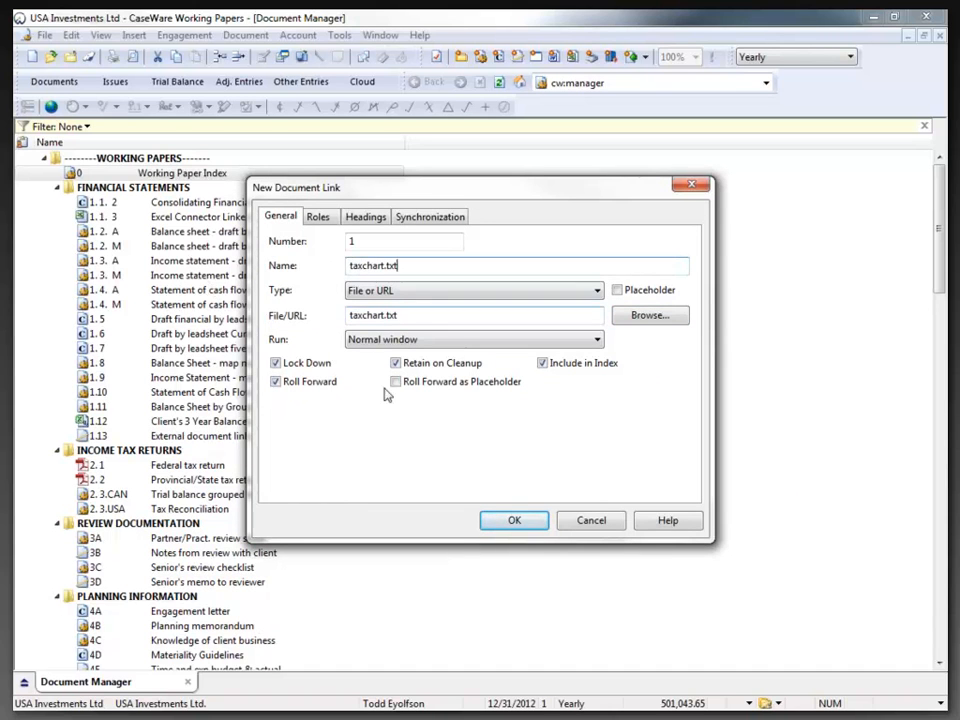
left_click(514, 520)
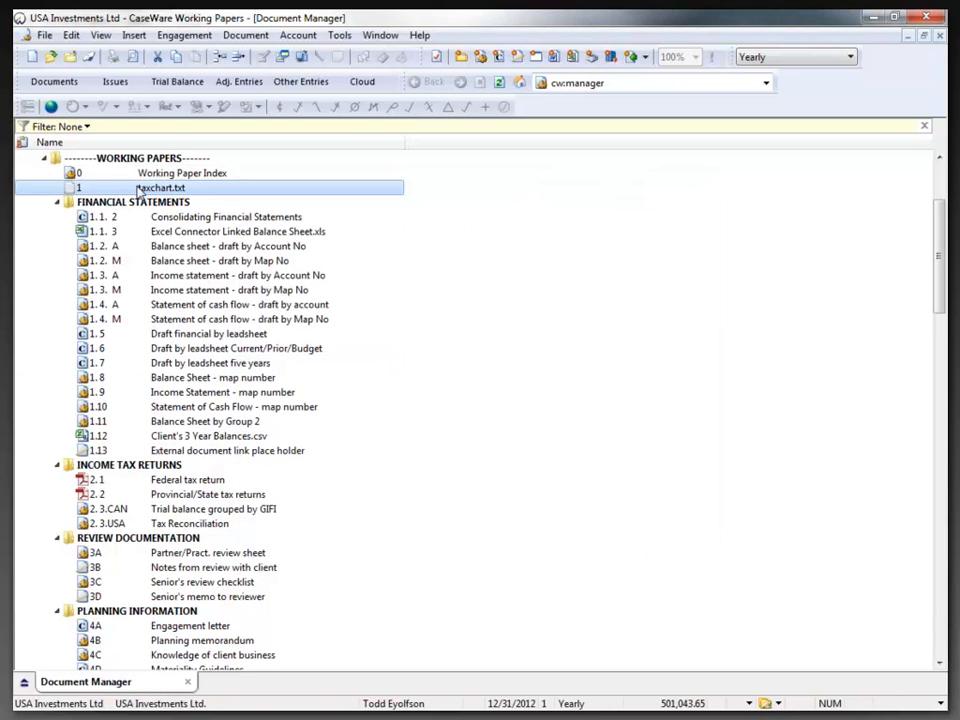
Step: Open the linked taxchart.txt log, review which accounts and map numbers had their tax codes changed, and close it
double_click(139, 190)
left_click_drag(14, 303, 551, 10)
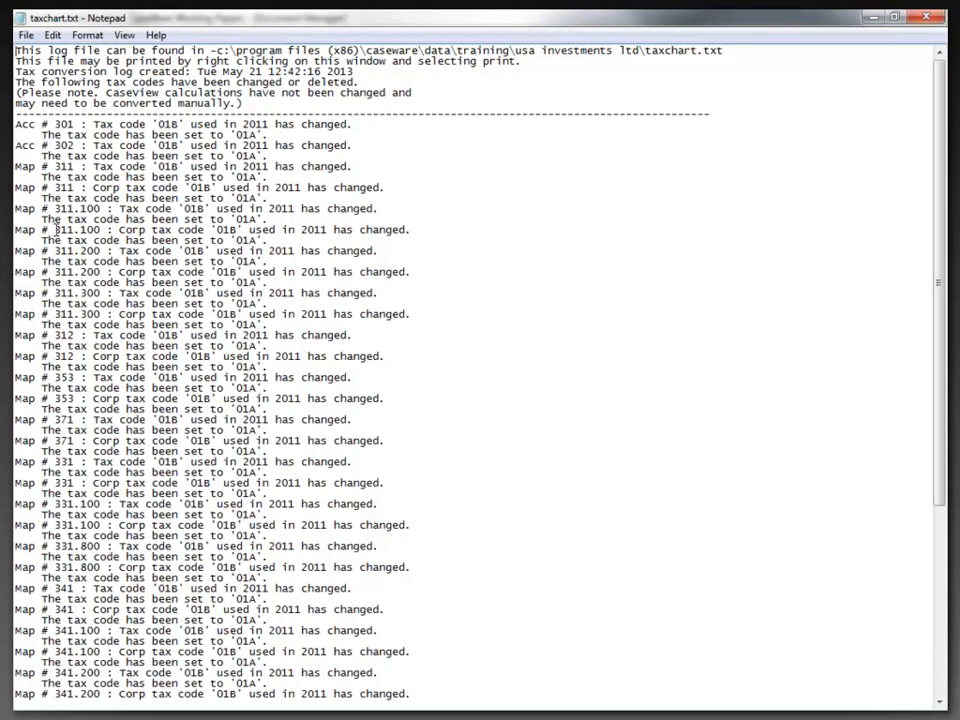
left_click_drag(56, 231, 99, 231)
left_click_drag(216, 231, 243, 231)
left_click_drag(236, 240, 259, 240)
scroll(296, 368, "down", 9)
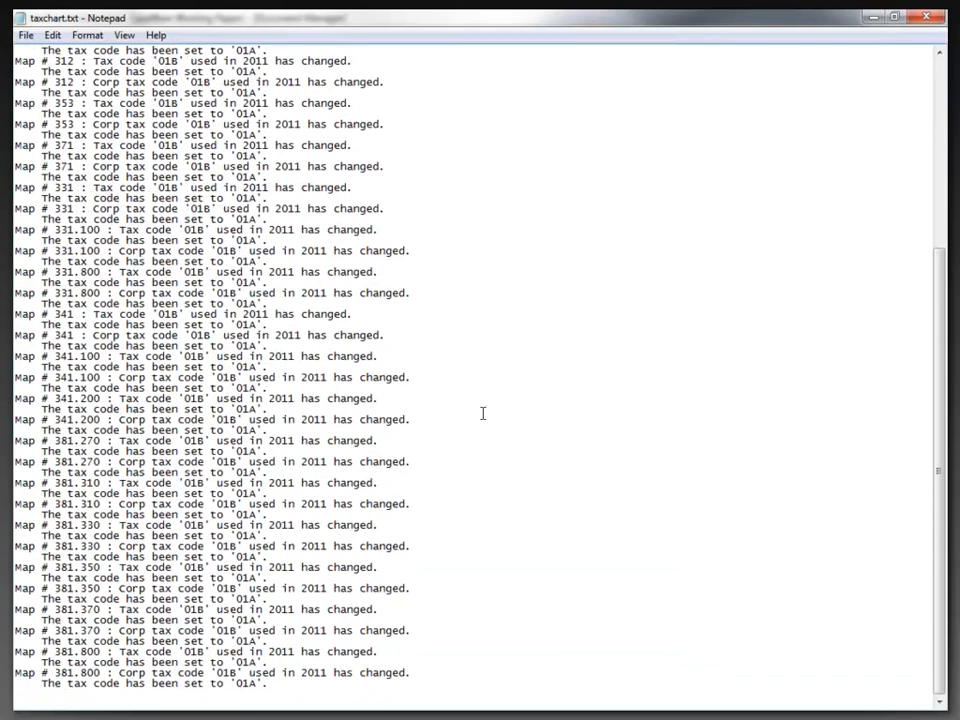
left_click(928, 20)
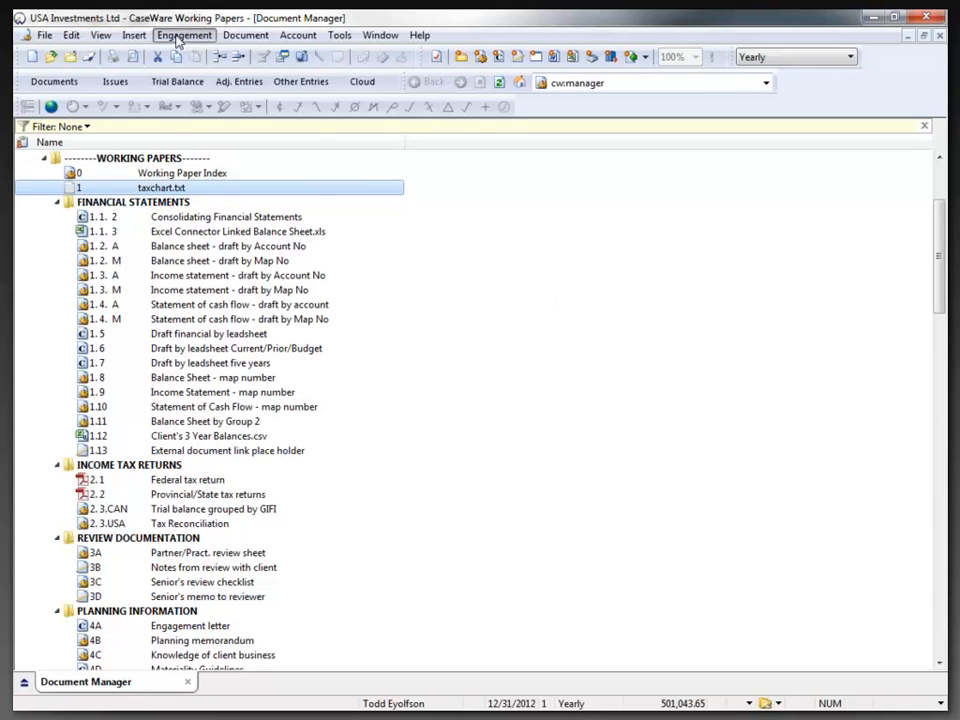
Step: Open the engagement's Mapping and examine the tax export code columns by entity type, from balance sheet through cost of goods sold
left_click(179, 38)
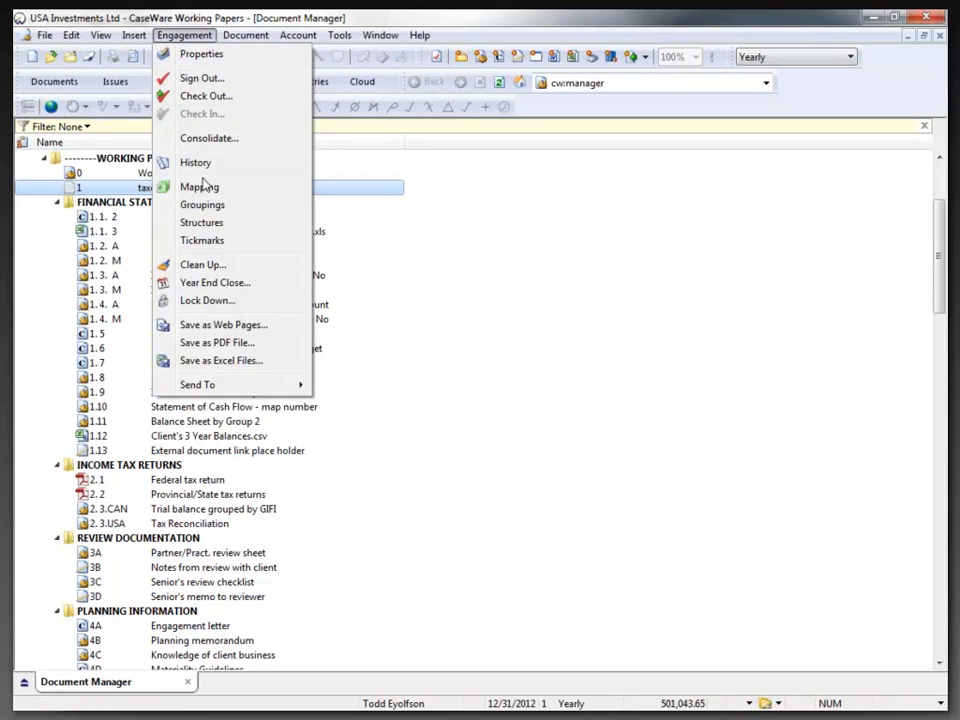
left_click(200, 187)
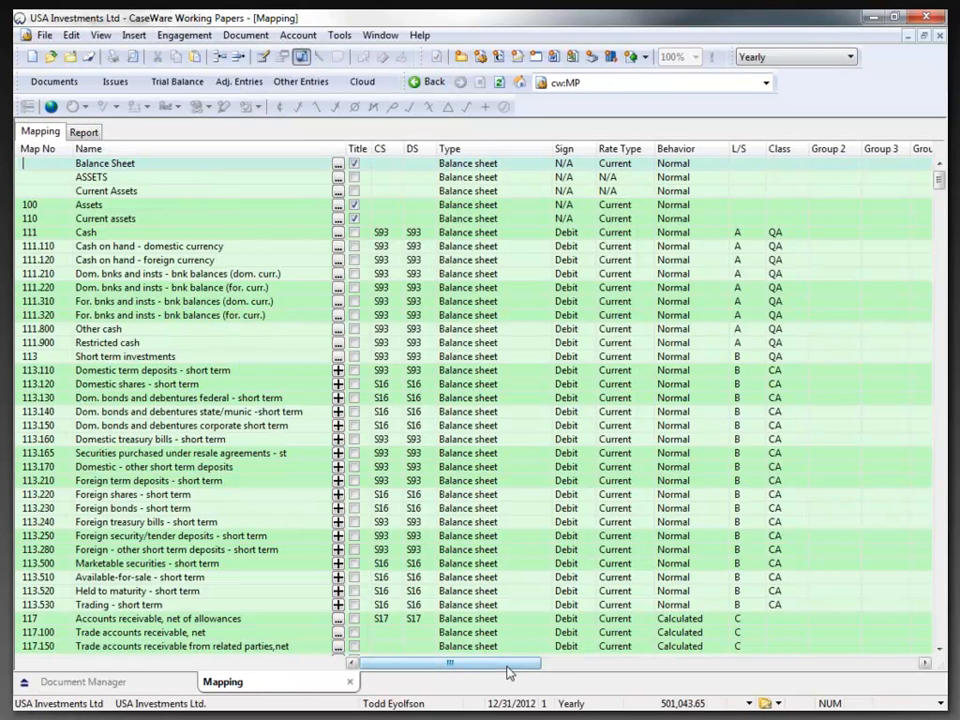
left_click_drag(505, 669, 772, 692)
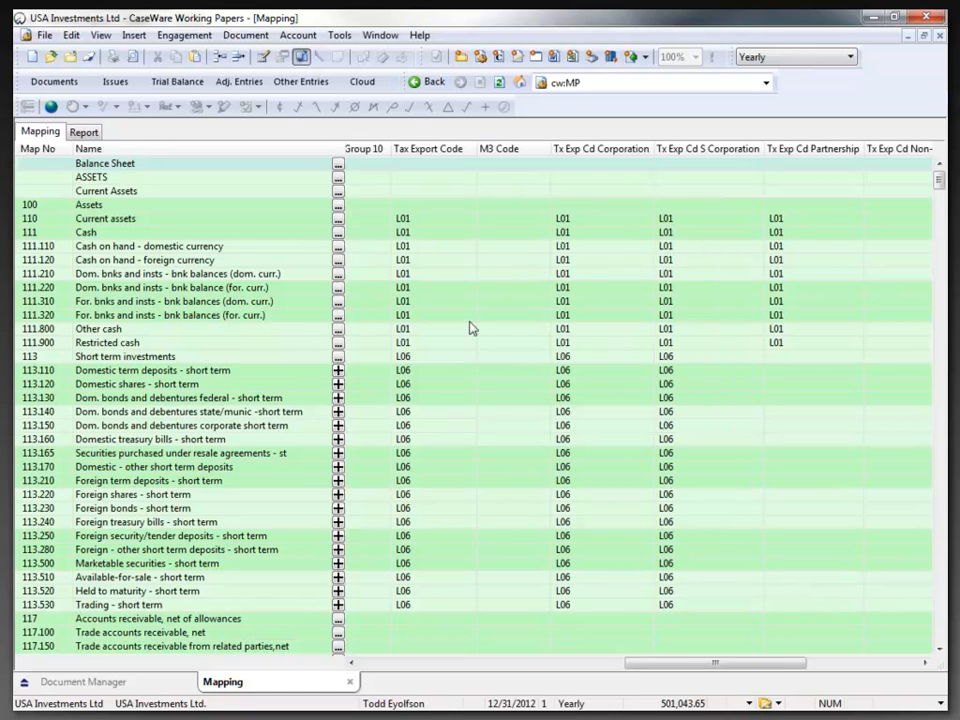
scroll(486, 413, "down", 1)
scroll(486, 413, "down", 15)
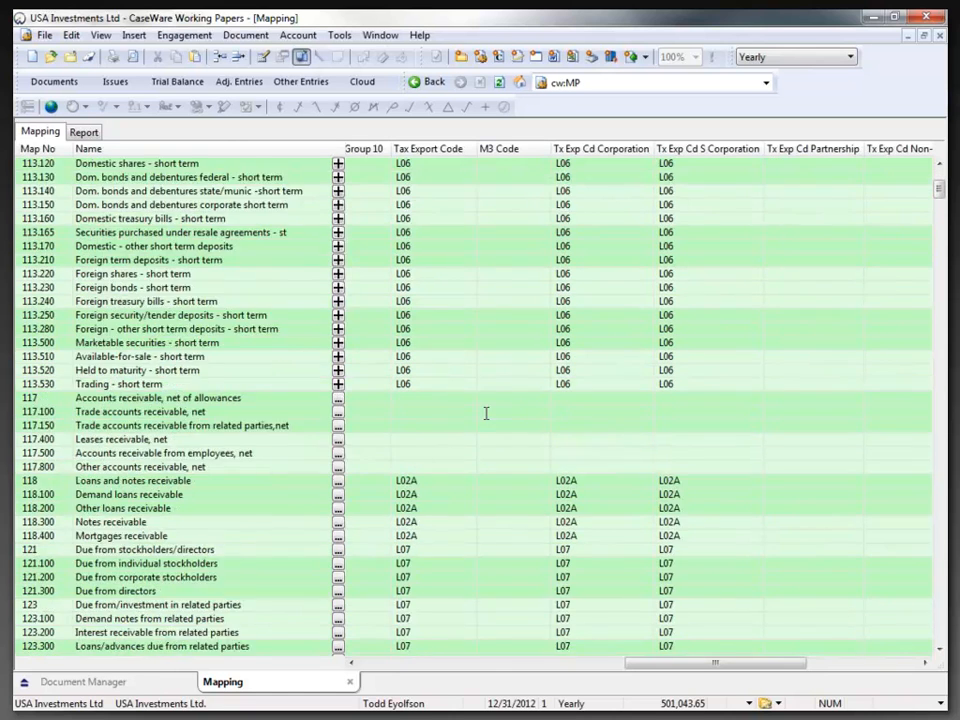
scroll(488, 415, "down", 20)
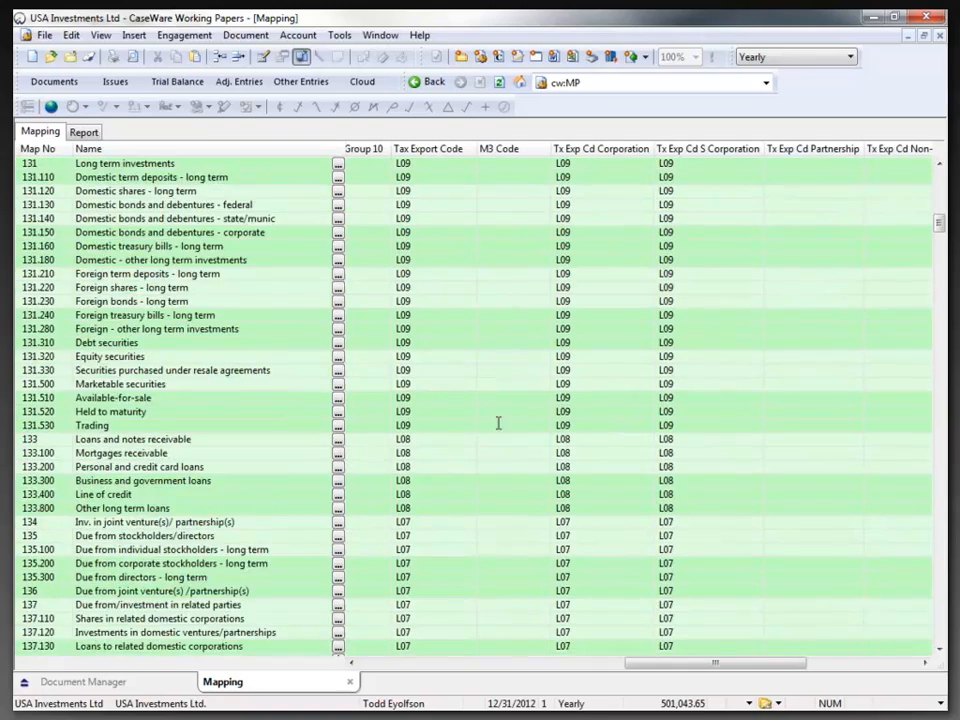
scroll(499, 436, "down", 20)
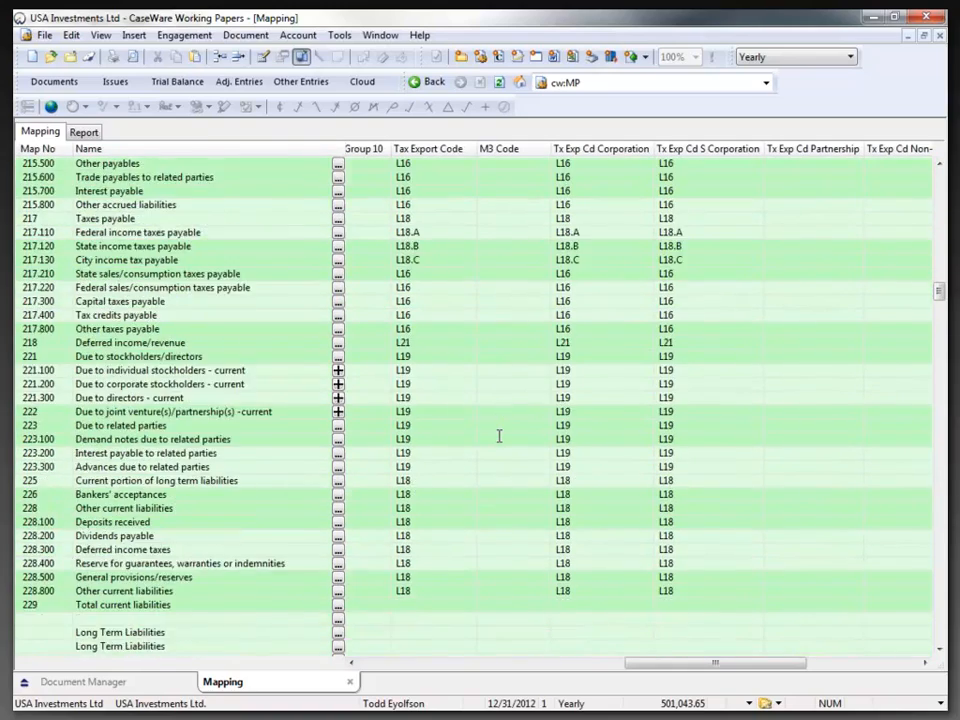
scroll(499, 436, "down", 20)
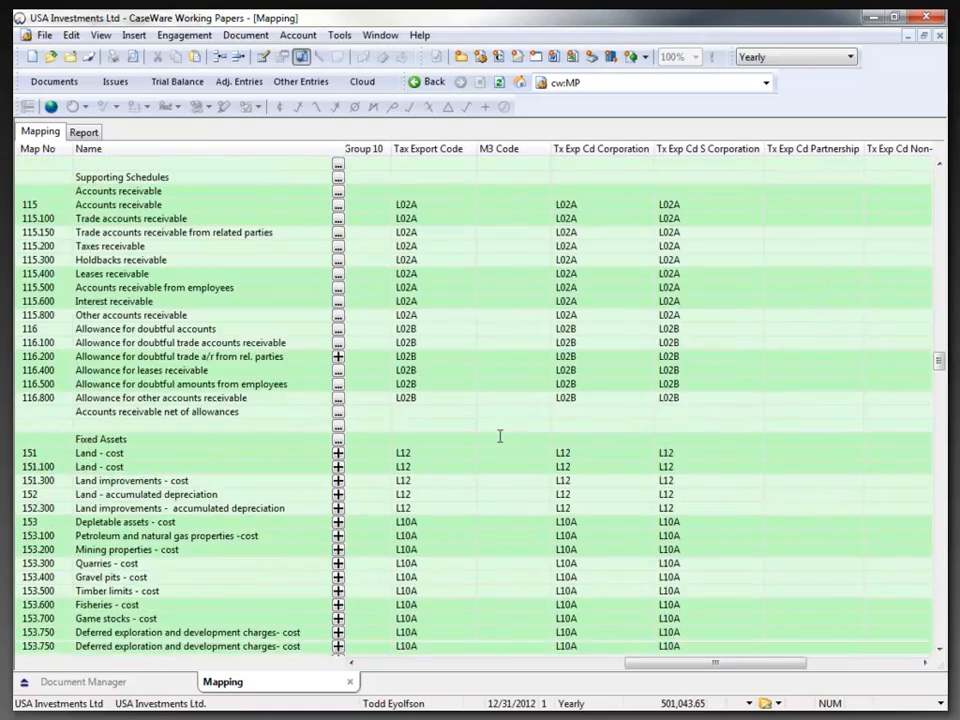
scroll(499, 436, "down", 20)
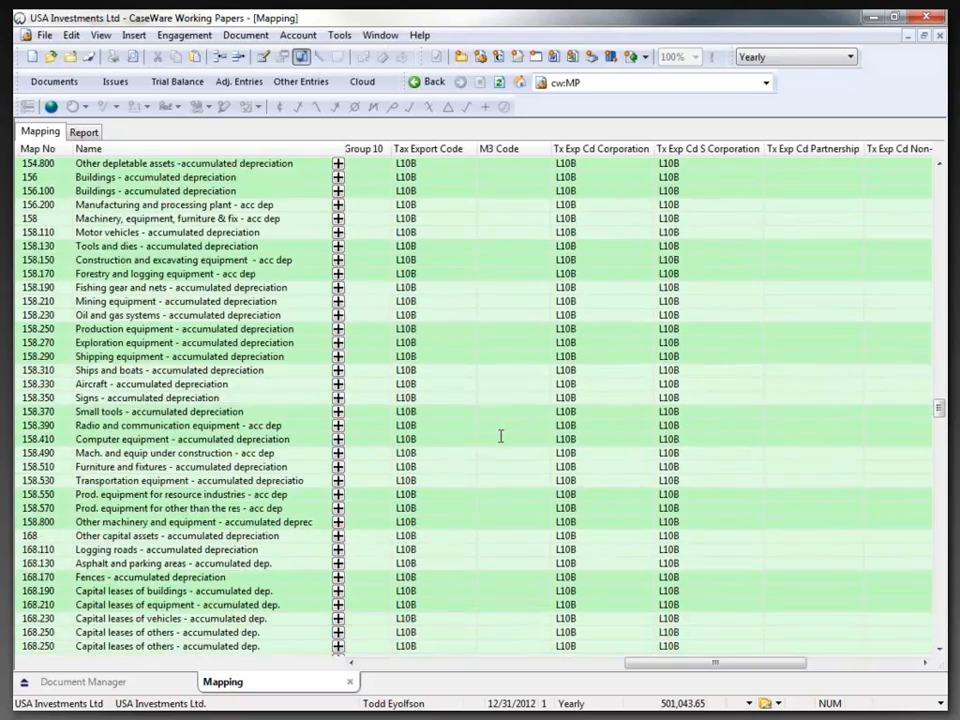
scroll(508, 437, "up", 6)
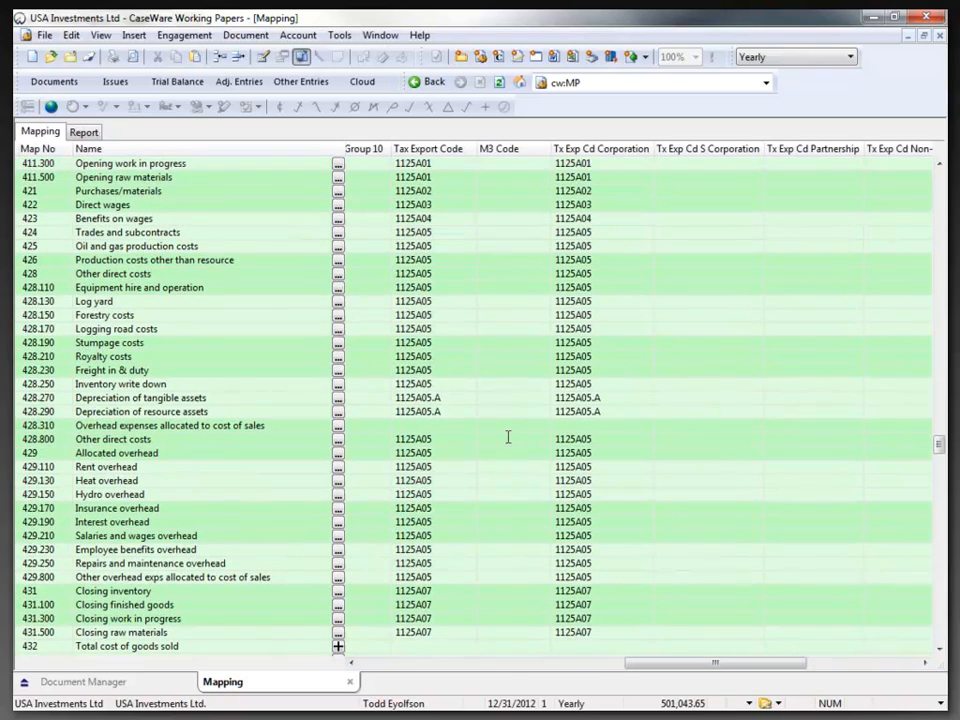
scroll(508, 437, "up", 1)
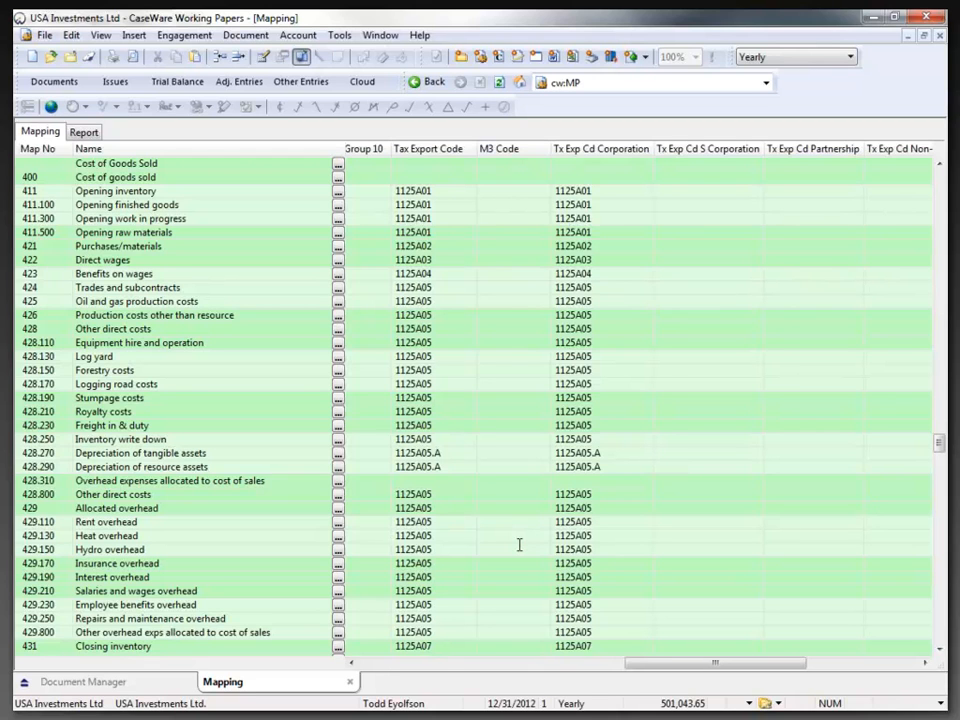
Step: Start copying components into this file, with the CaseWare Zone - Tax USA template as the source
left_click(41, 37)
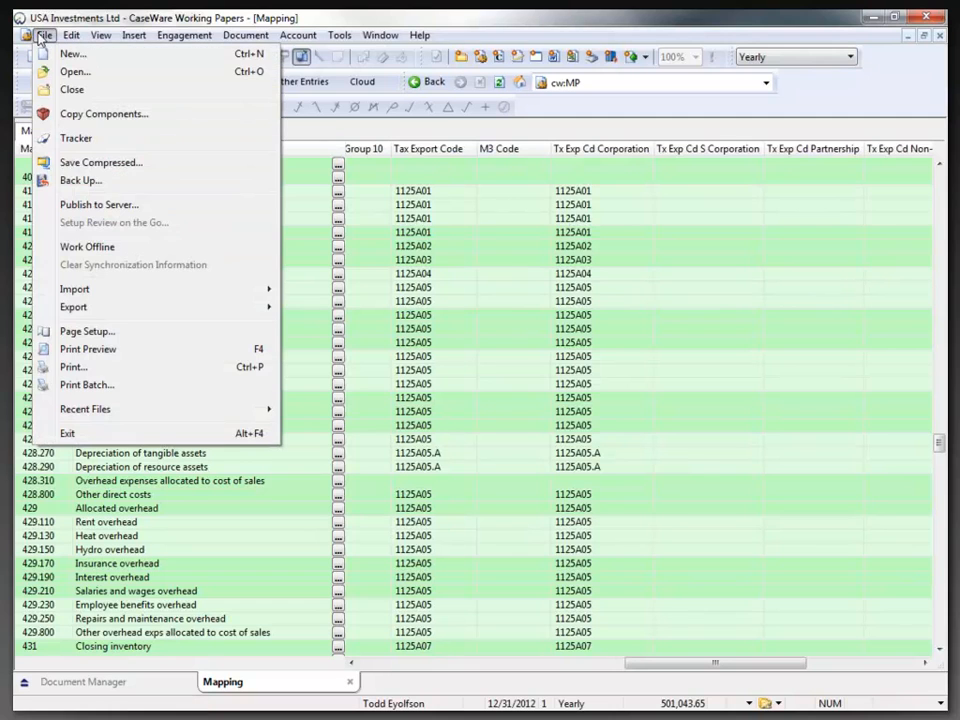
left_click(90, 116)
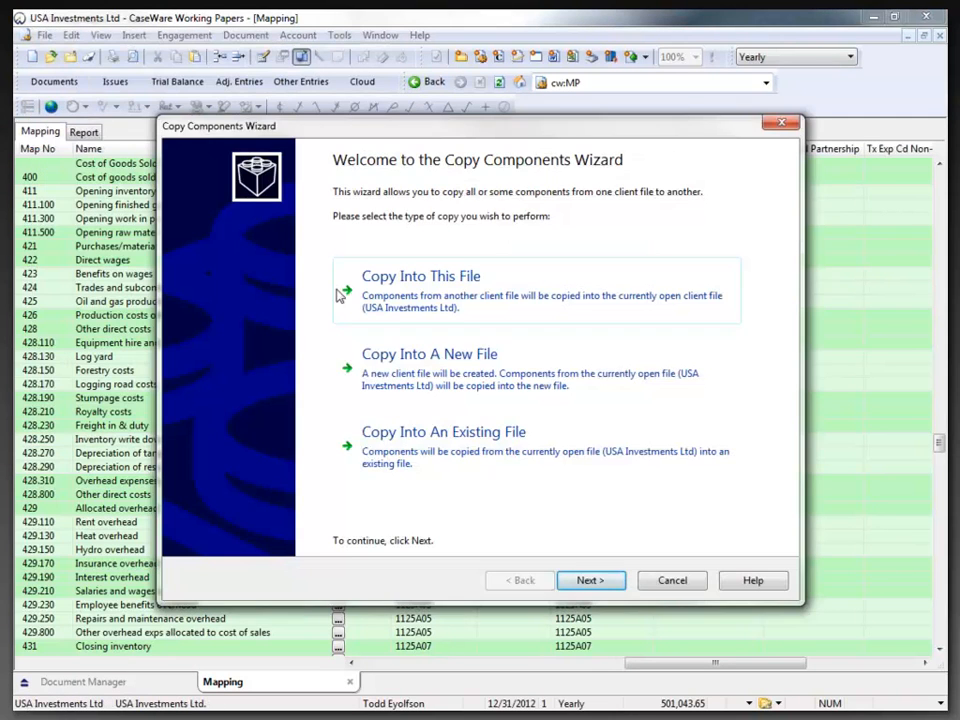
left_click(421, 296)
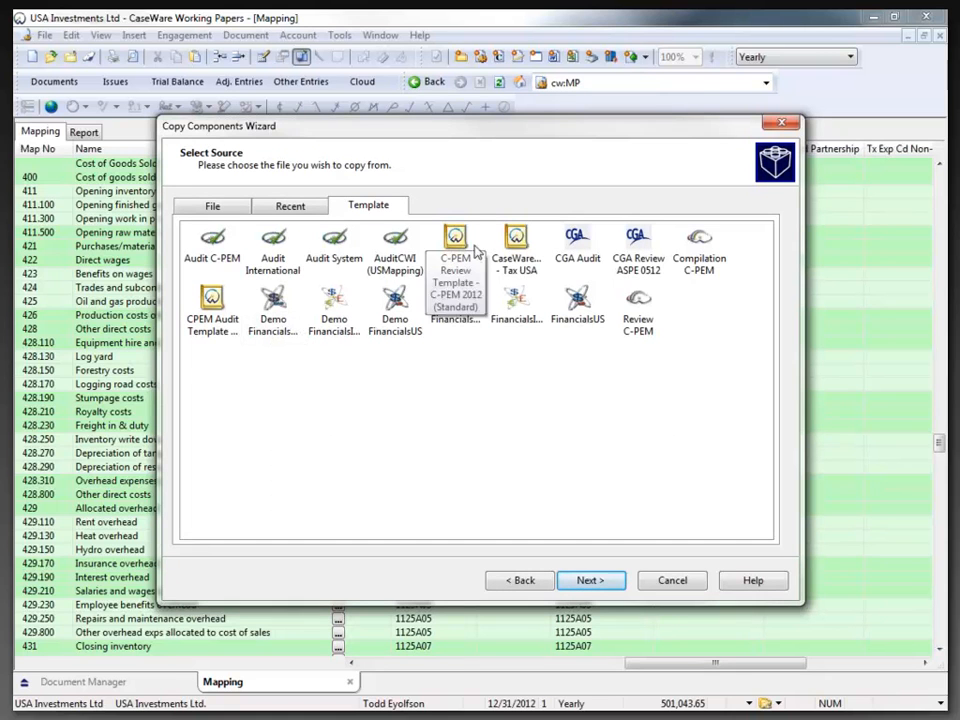
left_click(517, 245)
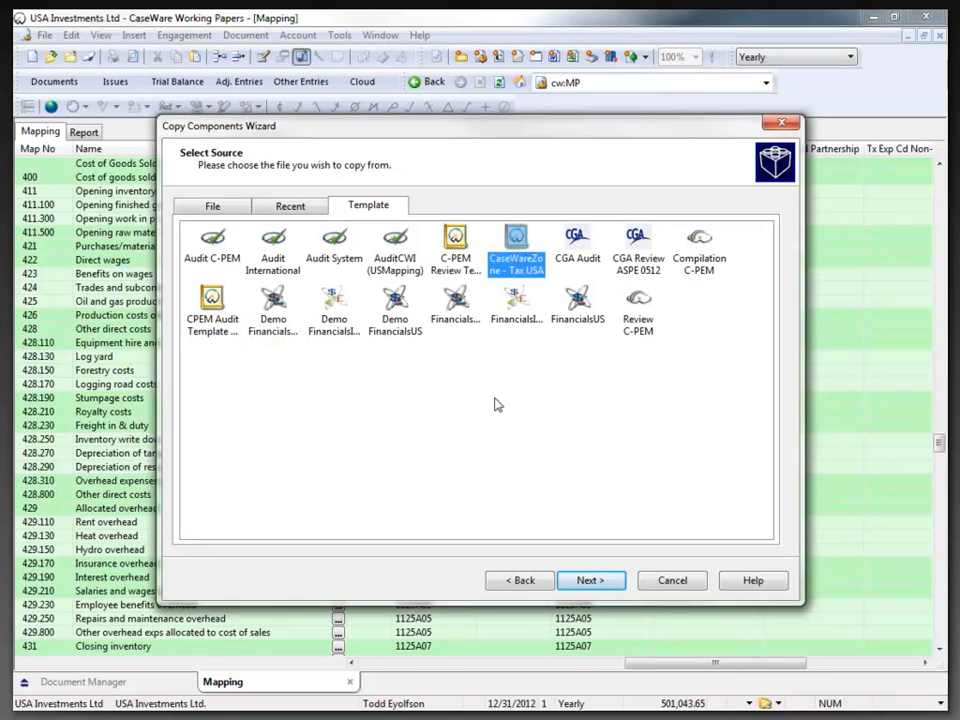
right_click(264, 395)
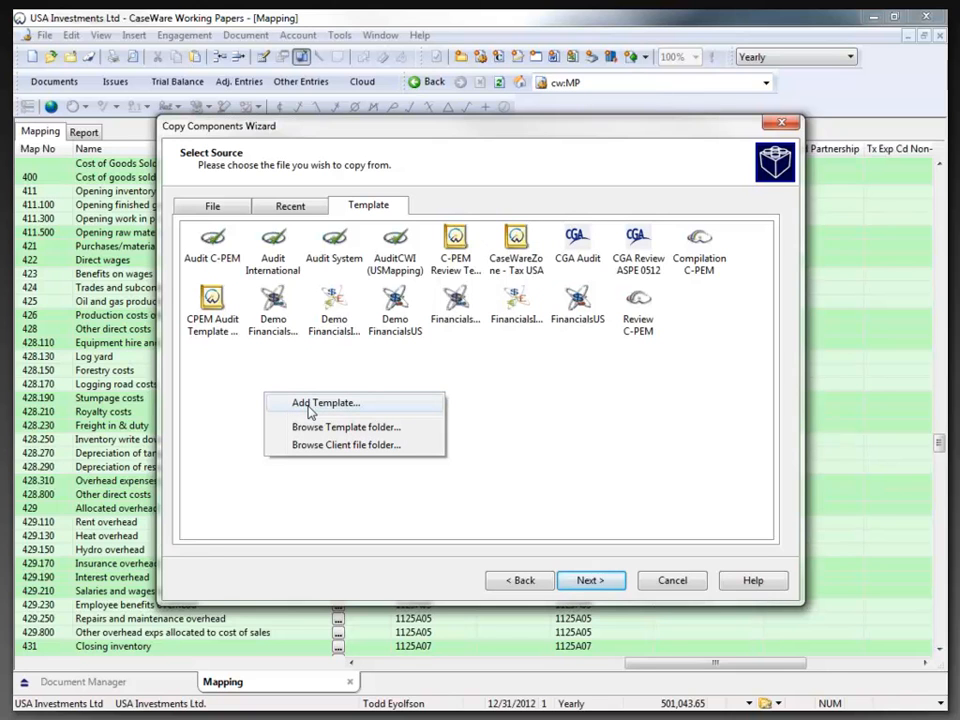
left_click(522, 266)
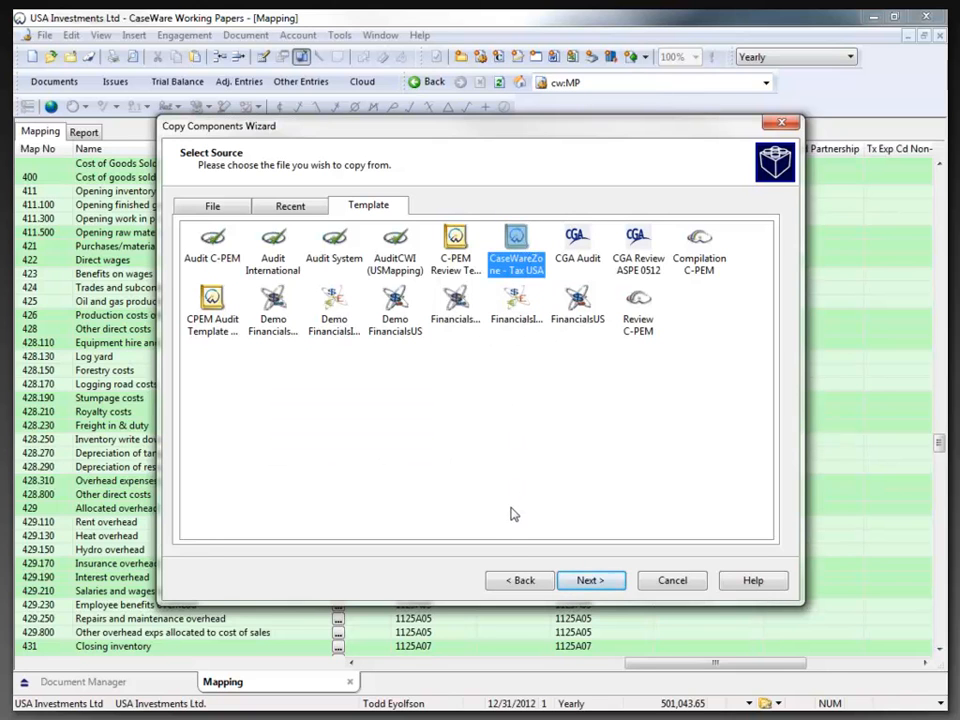
left_click(593, 581)
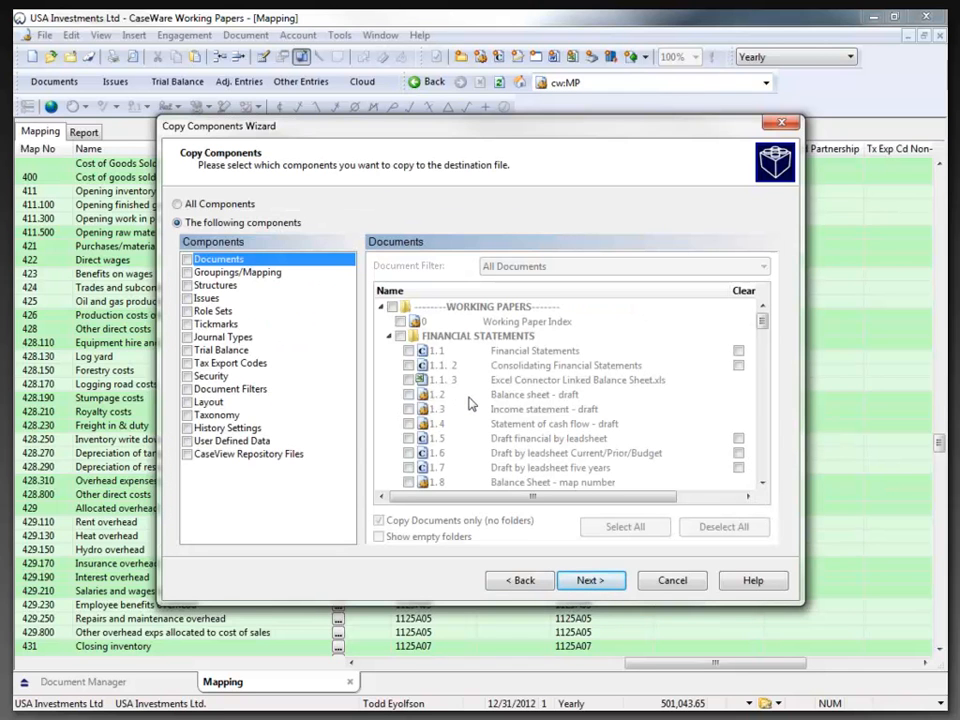
Step: Select Mapping under Groupings/Mapping and the Tax Export Codes as the components to copy, and proceed to the clearing options
left_click(187, 273)
left_click(386, 277)
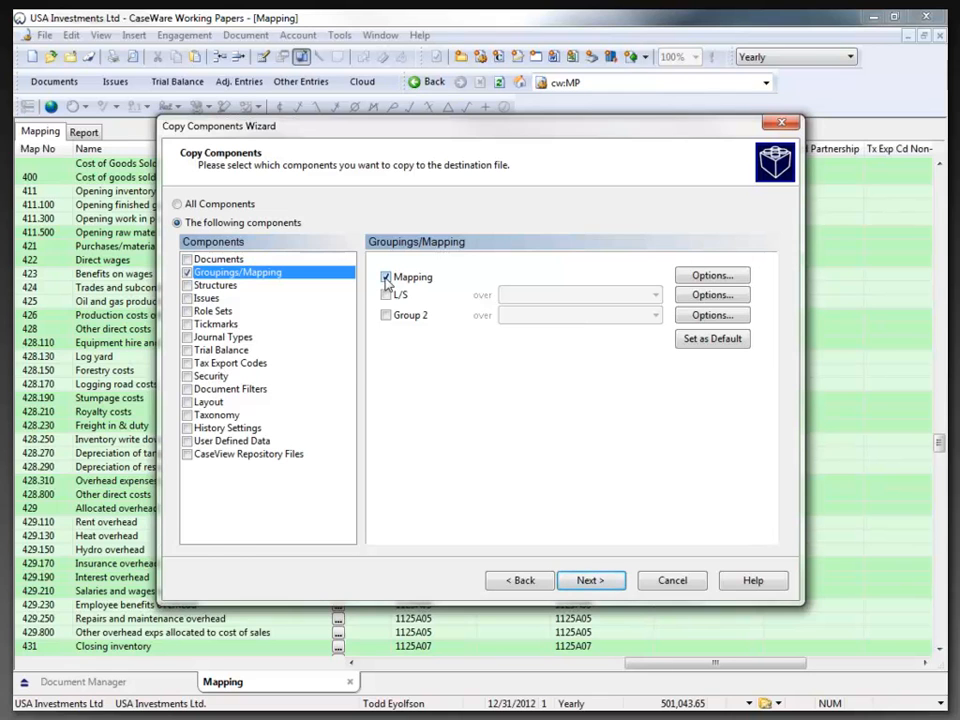
left_click(187, 363)
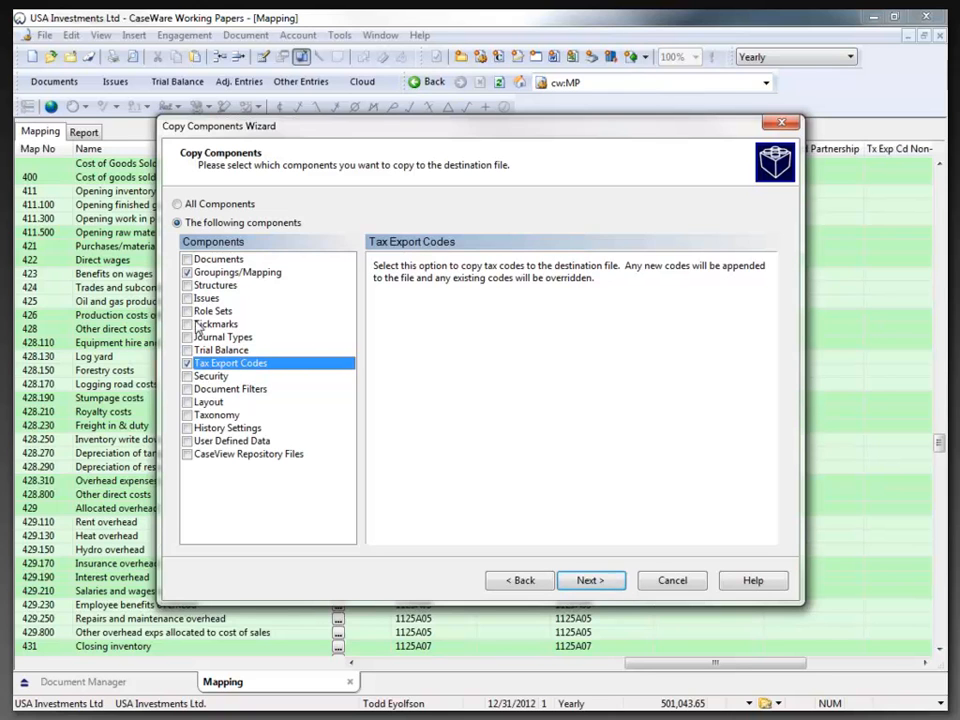
left_click(588, 589)
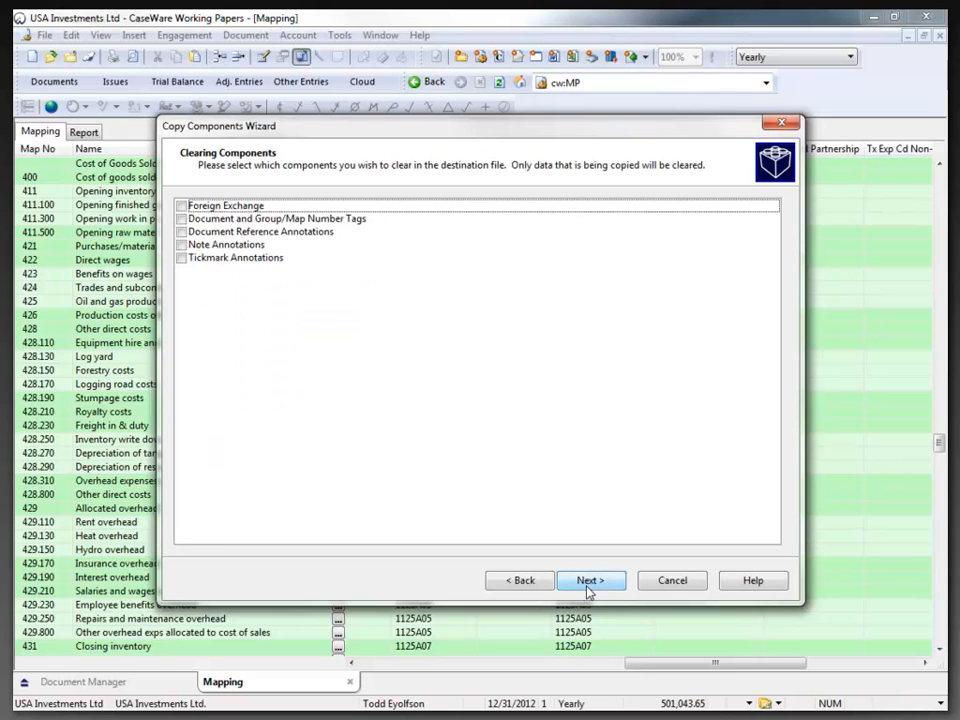
Step: Leave all clearing options unselected, run the copy of Groupings/Mapping and Tax Export Codes from Tax USA, and dismiss the Tax Conversion notice
left_click(588, 580)
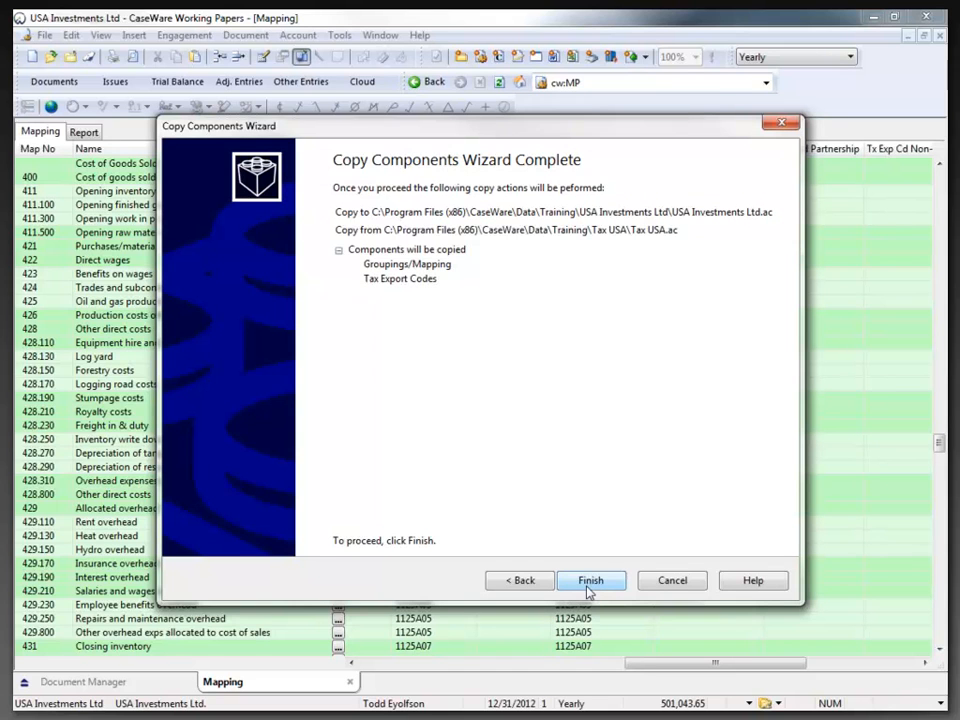
left_click(590, 582)
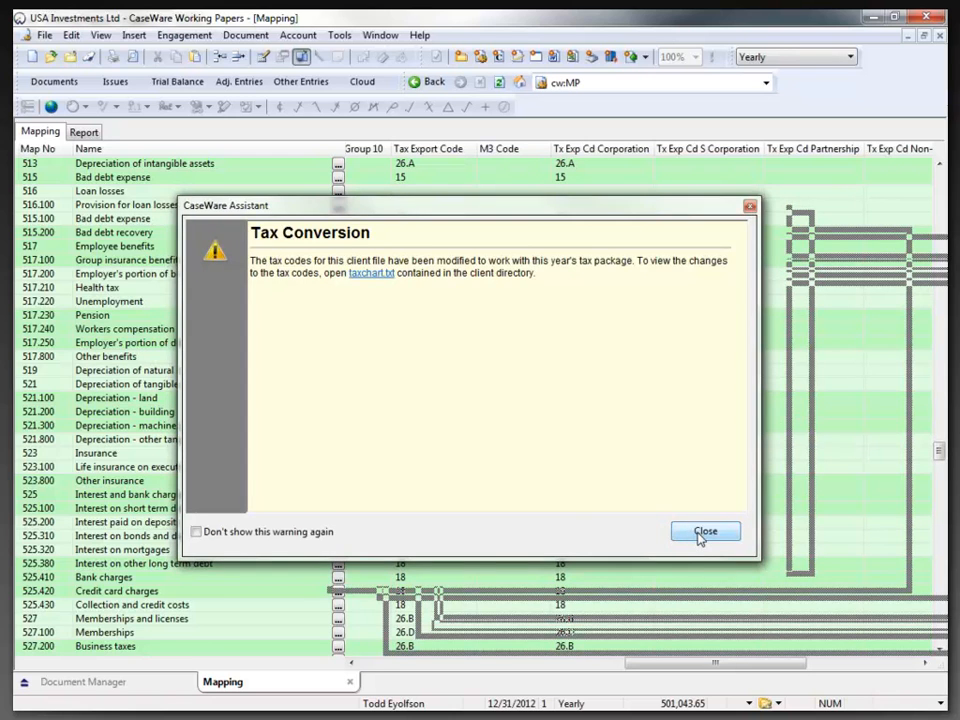
left_click(703, 533)
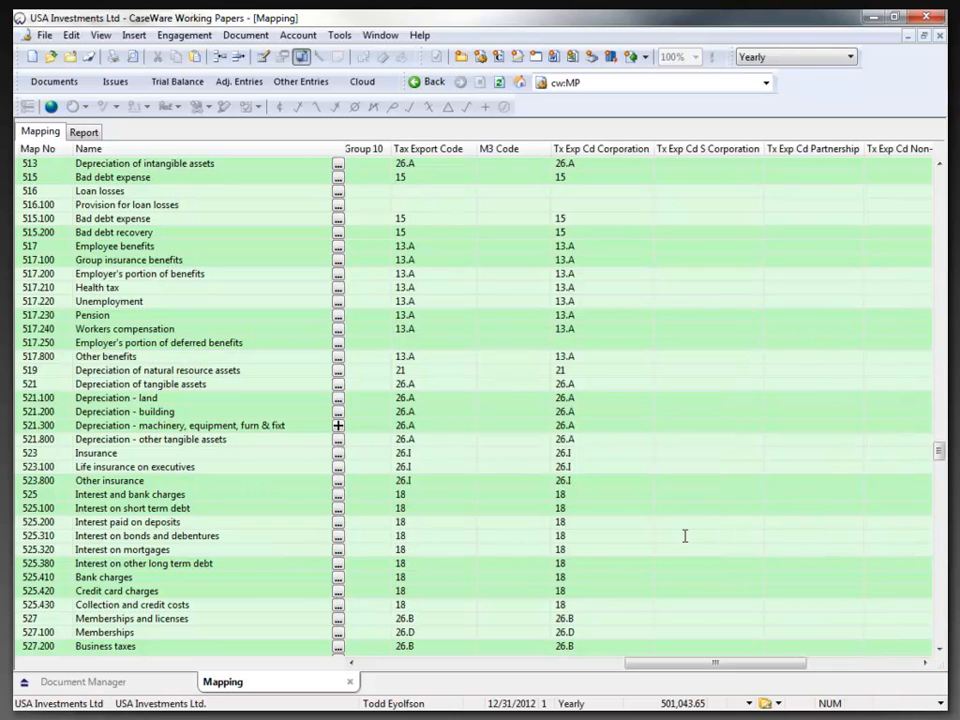
Step: Examine the copied tax export codes in the Mapping, from the expense and income tax map numbers back to revenue and cost of goods sold
left_click(685, 535)
scroll(683, 560, "down", 9)
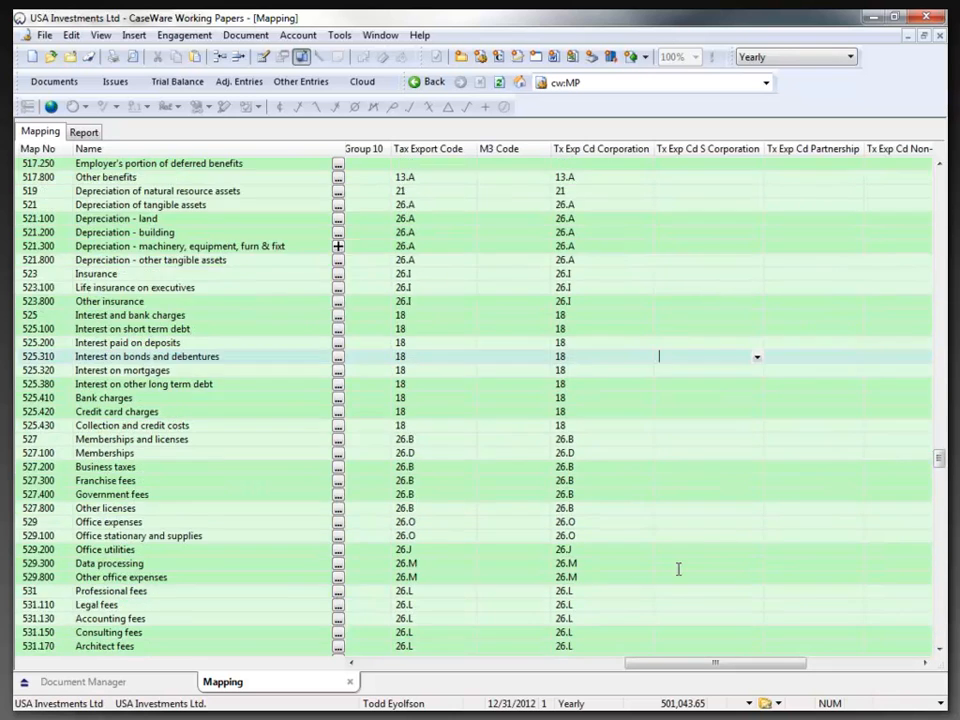
scroll(683, 612, "down", 20)
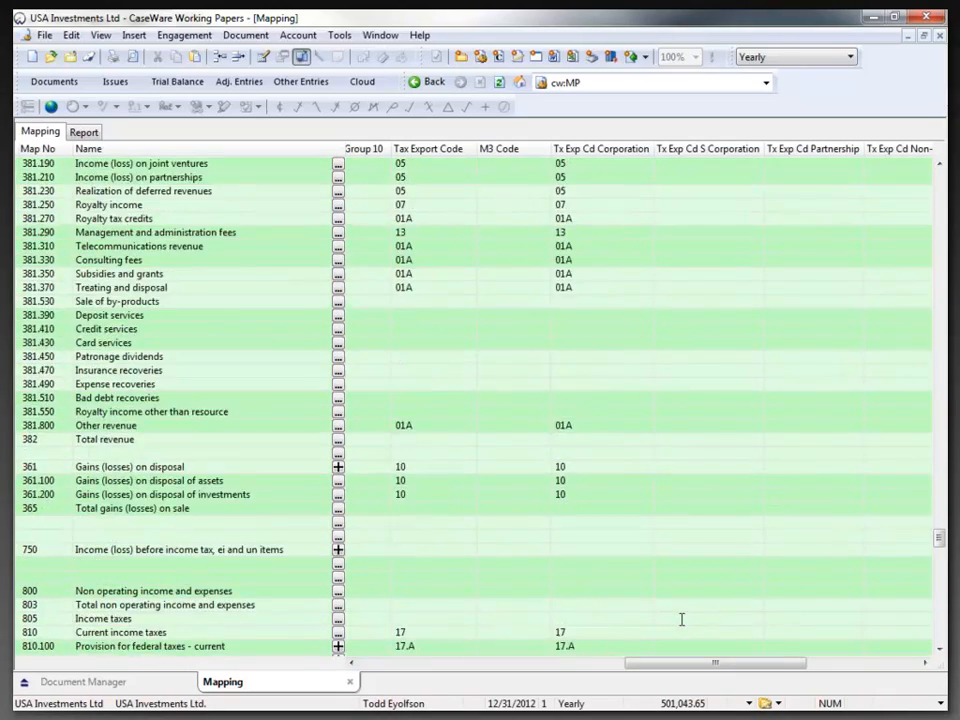
scroll(681, 619, "down", 11)
scroll(681, 617, "up", 20)
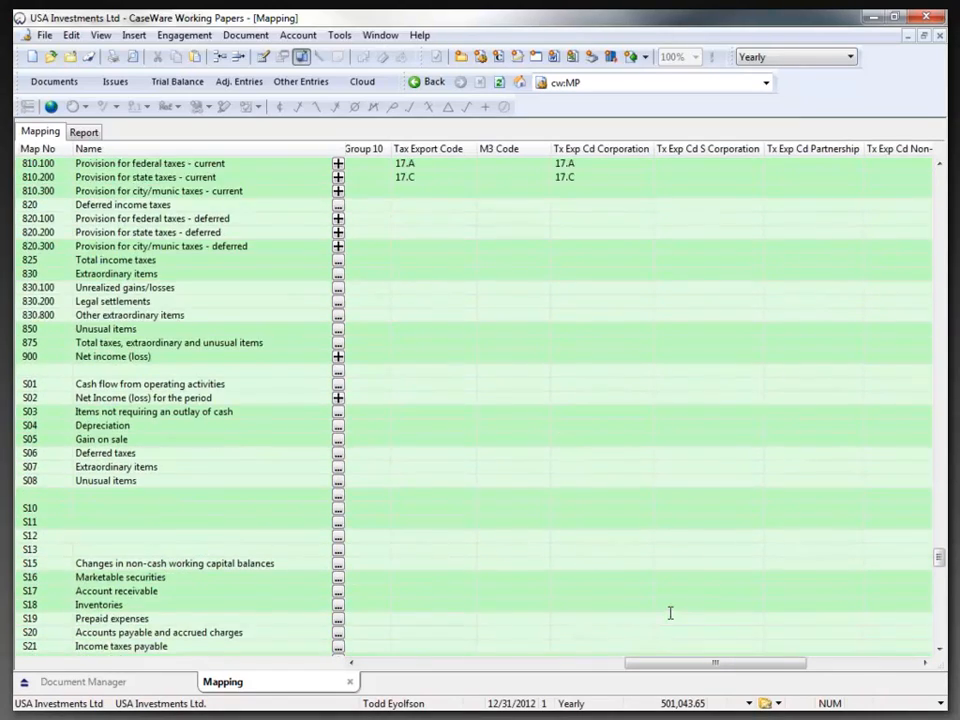
scroll(668, 611, "up", 20)
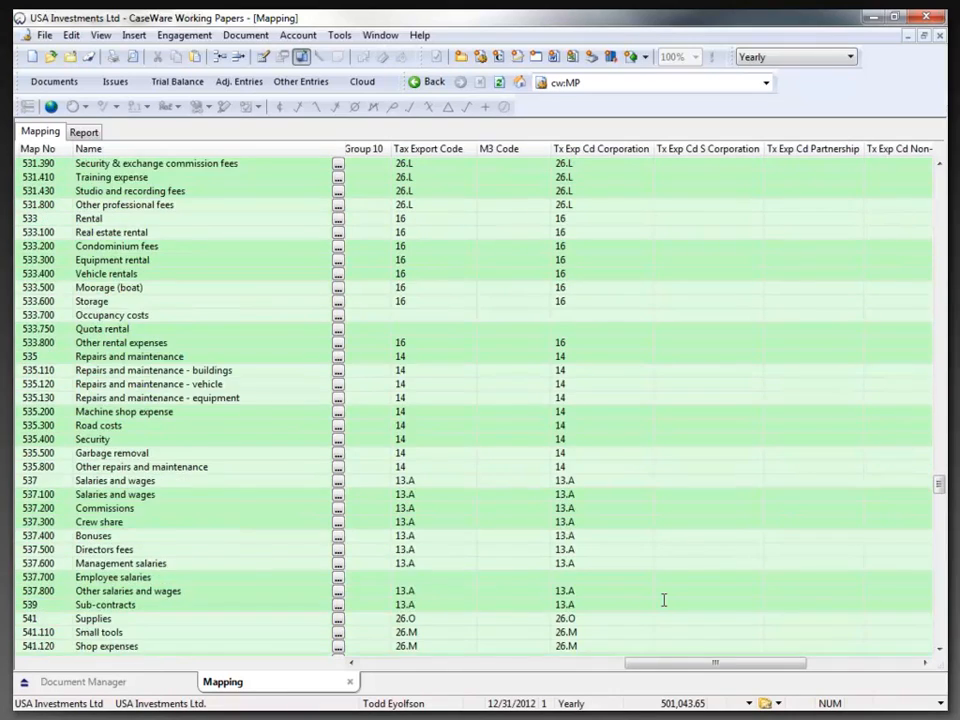
scroll(660, 601, "up", 20)
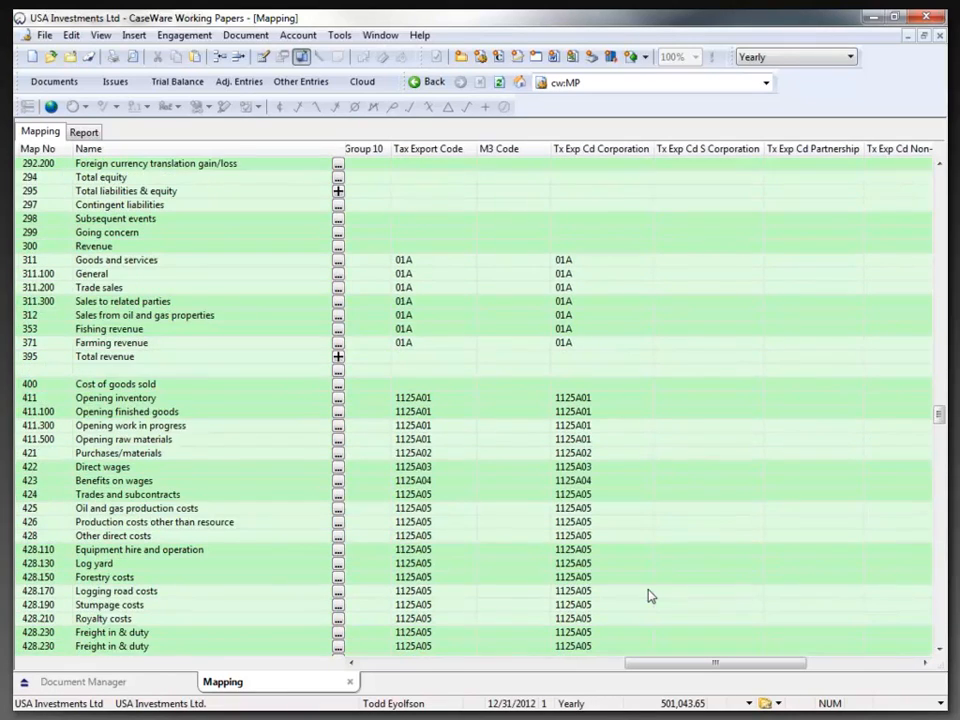
scroll(648, 596, "down", 3)
scroll(648, 596, "down", 2)
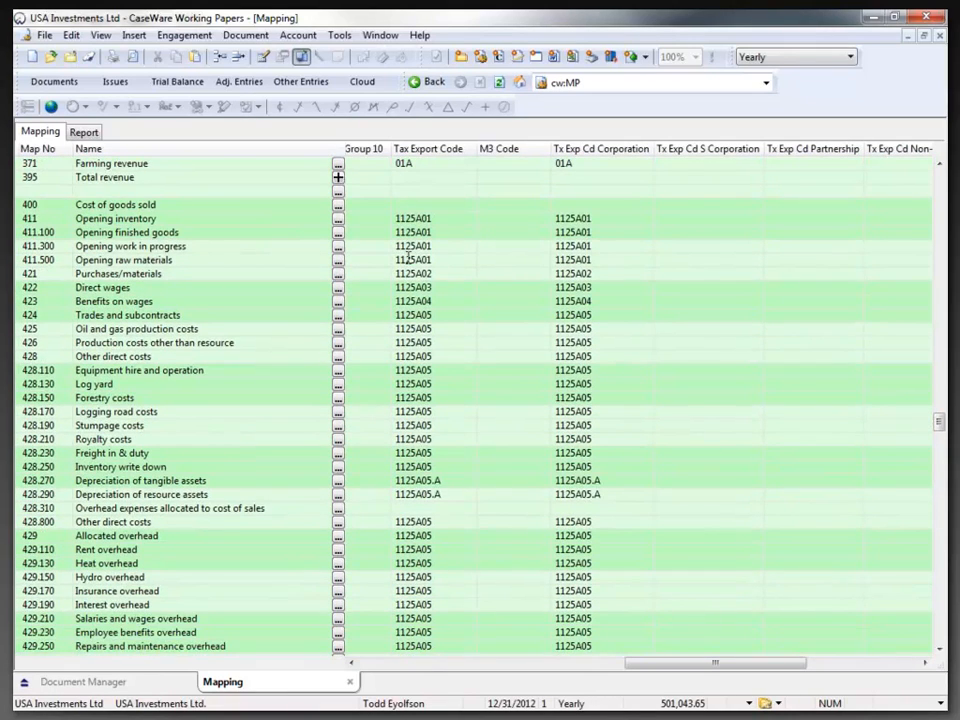